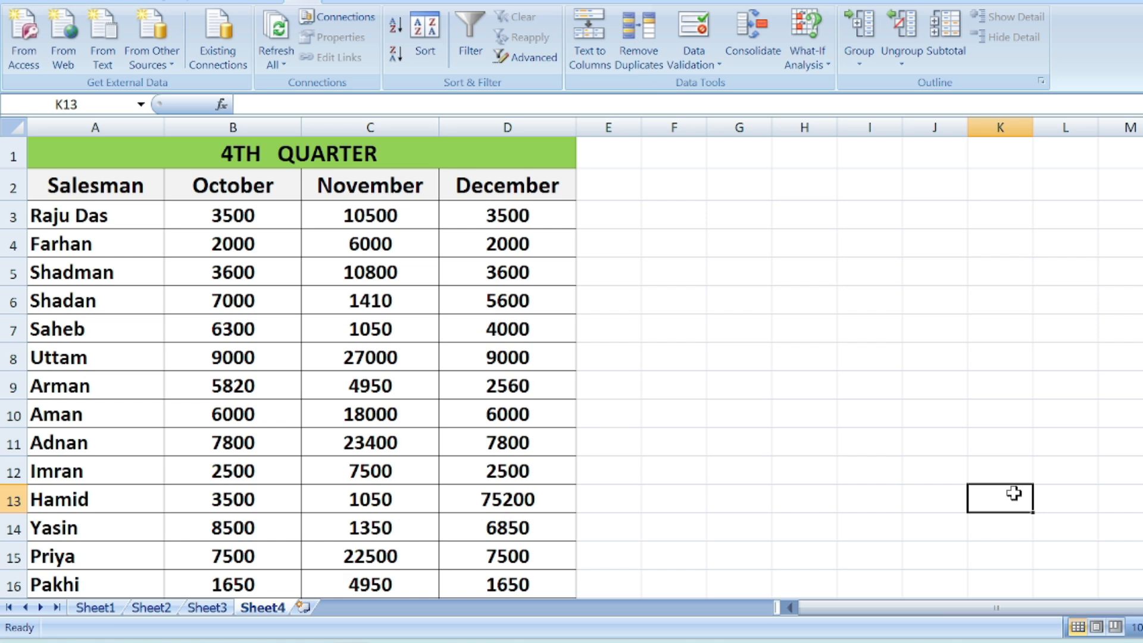
# Review the quarterly sales tables on Sheet1 through Sheet4
pyautogui.click(94, 607)
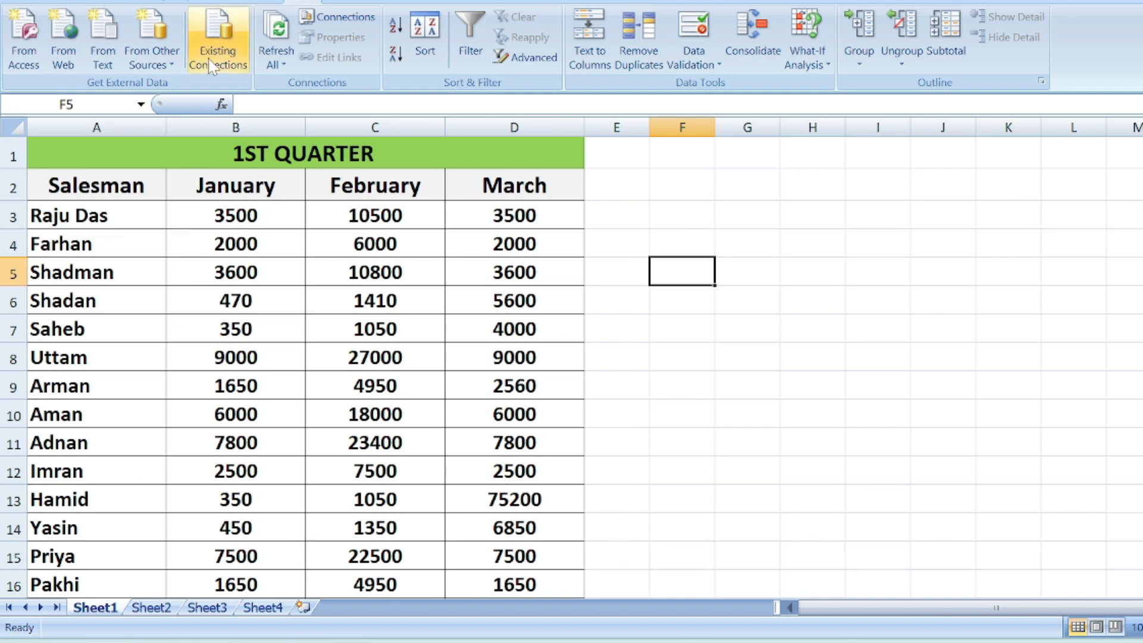
pyautogui.click(152, 608)
pyautogui.scroll(2, 267, 342)
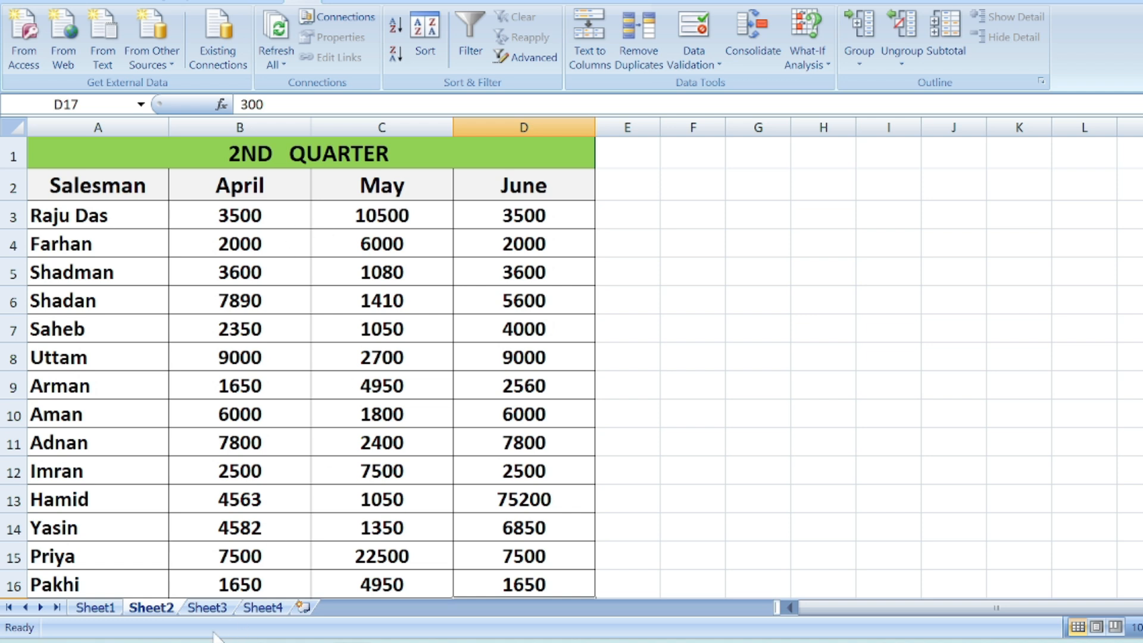
pyautogui.click(207, 608)
pyautogui.scroll(2, 274, 301)
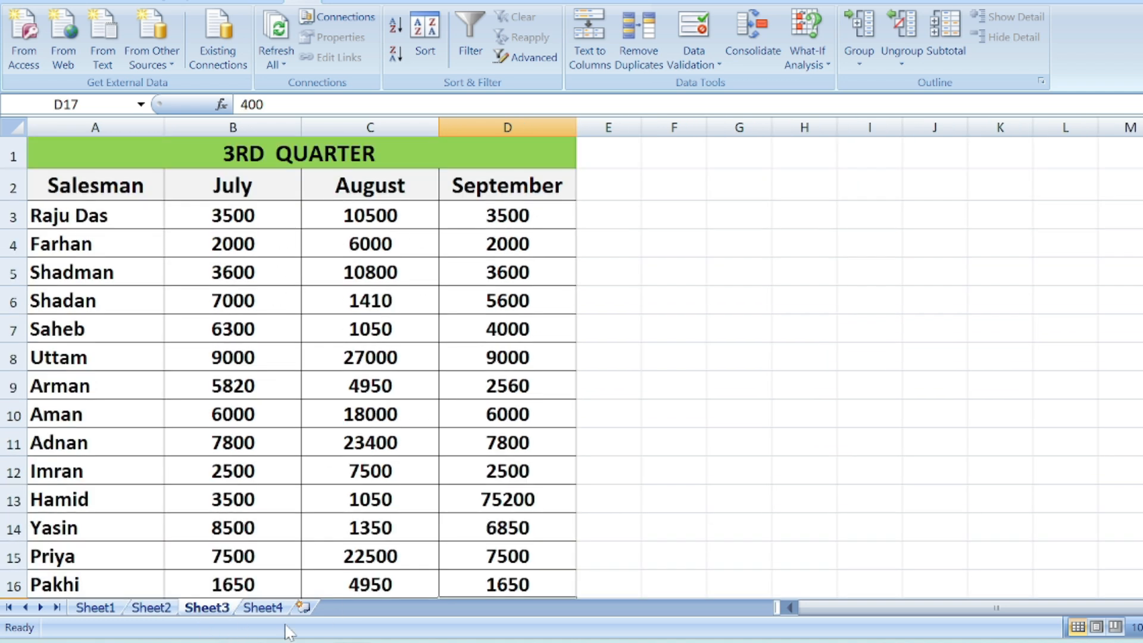
pyautogui.click(263, 607)
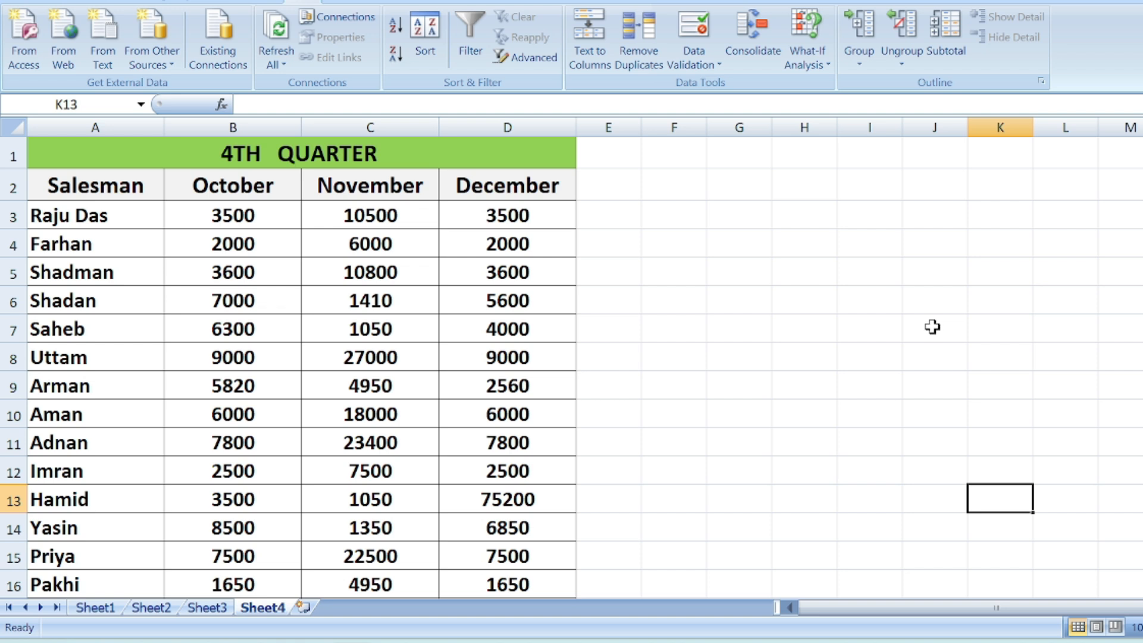
# Insert a new blank worksheet after Sheet4
pyautogui.click(307, 608)
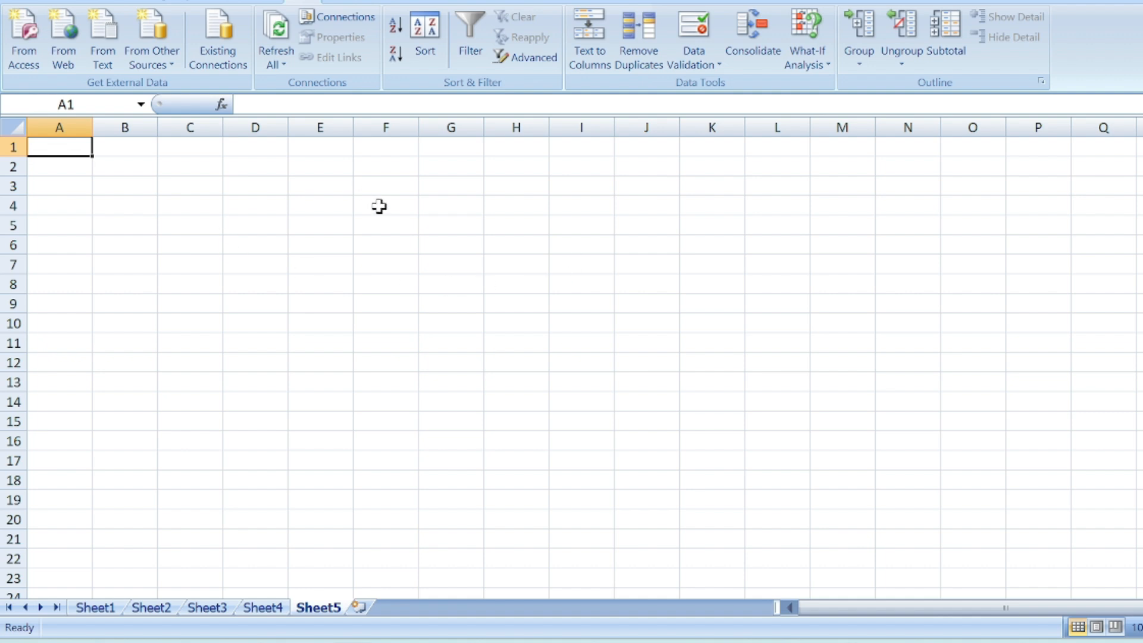
pyautogui.click(68, 2)
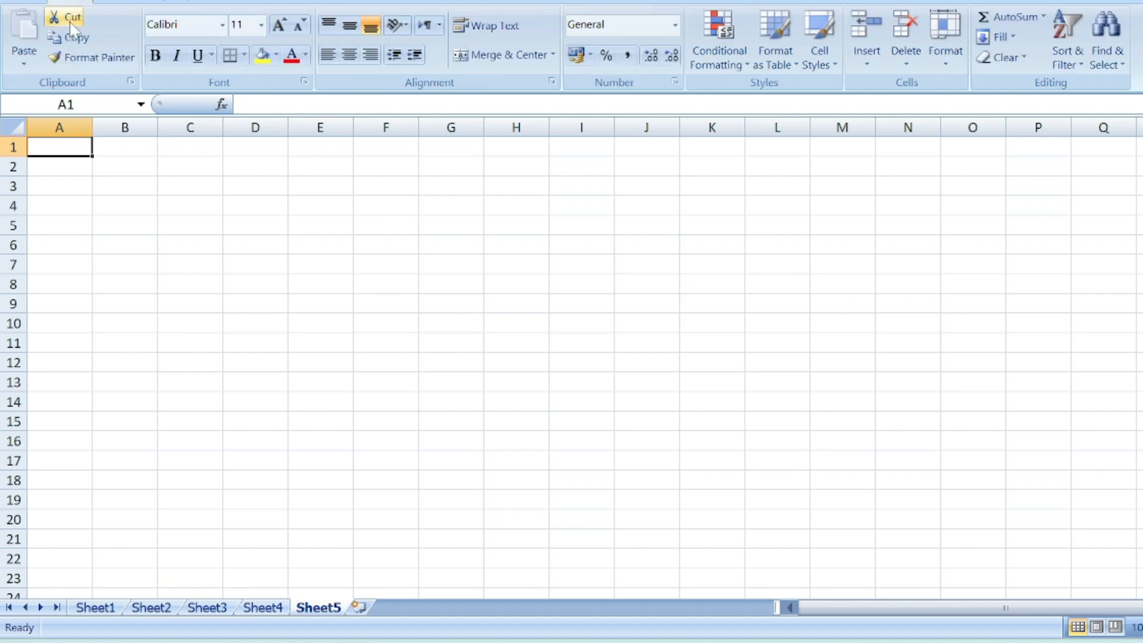
pyautogui.click(302, 2)
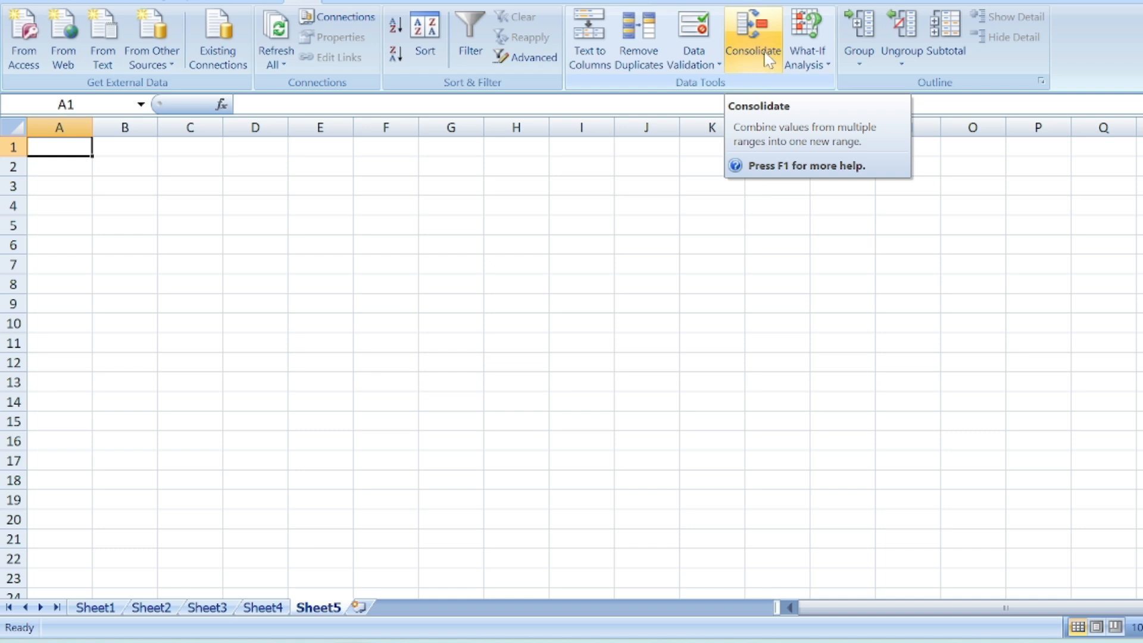
# Start a Sum consolidation at A1 of the blank sheet and add range A2:D17 of Sheet1 as its first reference
pyautogui.click(745, 28)
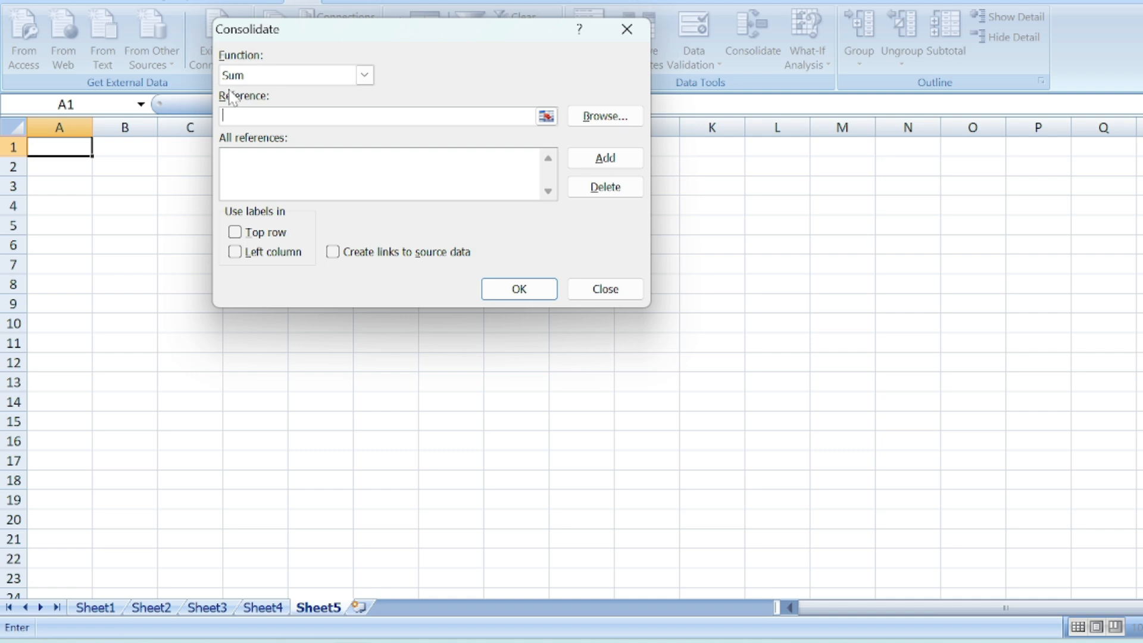
pyautogui.click(546, 117)
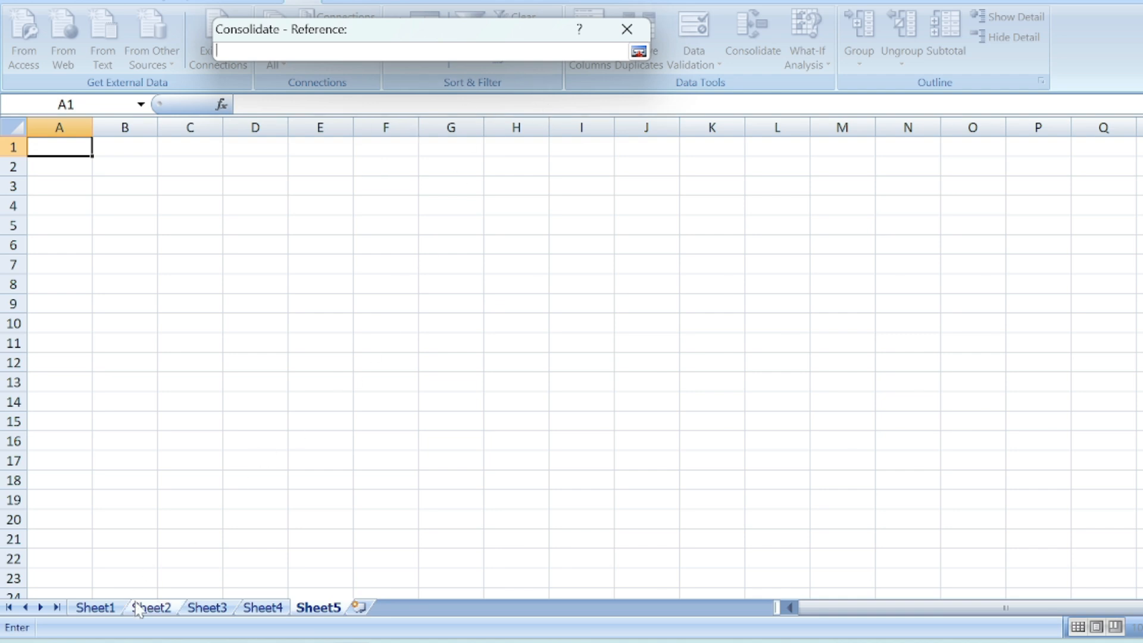
pyautogui.click(94, 607)
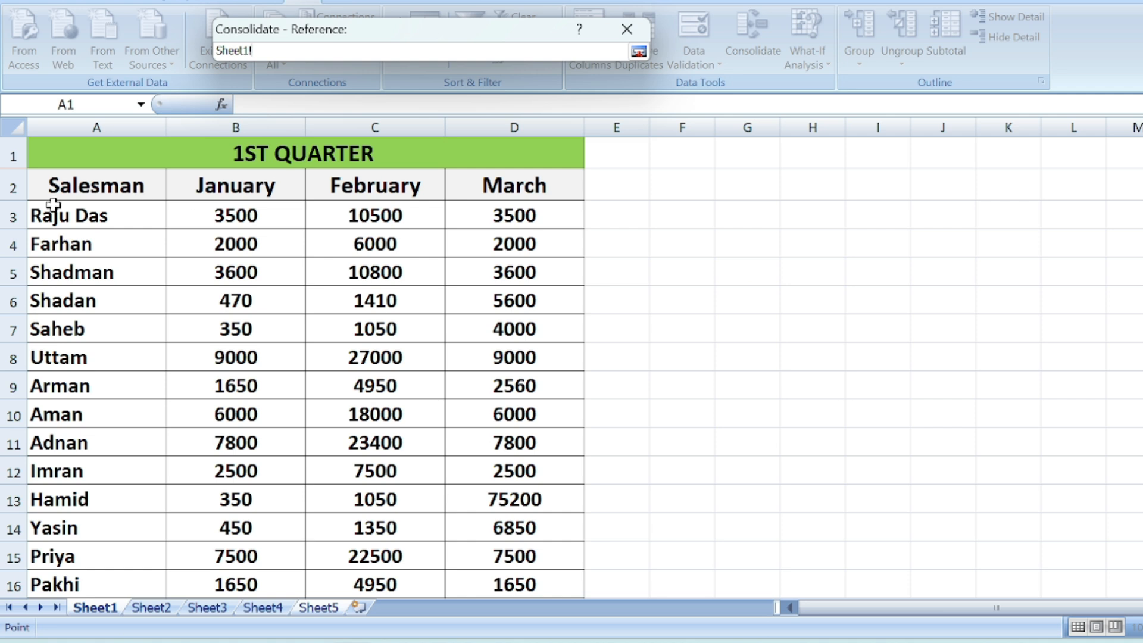
pyautogui.moveTo(55, 187)
pyautogui.mouseDown()
pyautogui.moveTo(278, 214)
pyautogui.moveTo(474, 270)
pyautogui.moveTo(510, 332)
pyautogui.moveTo(516, 613)
pyautogui.moveTo(511, 553)
pyautogui.mouseUp()
pyautogui.click(638, 52)
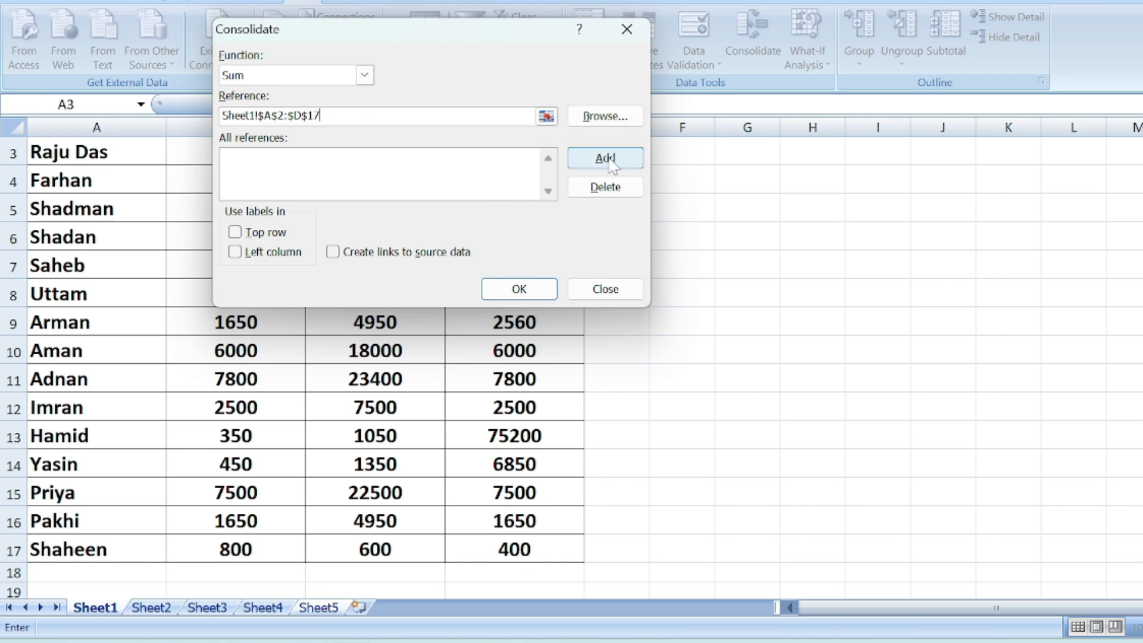
pyautogui.click(607, 166)
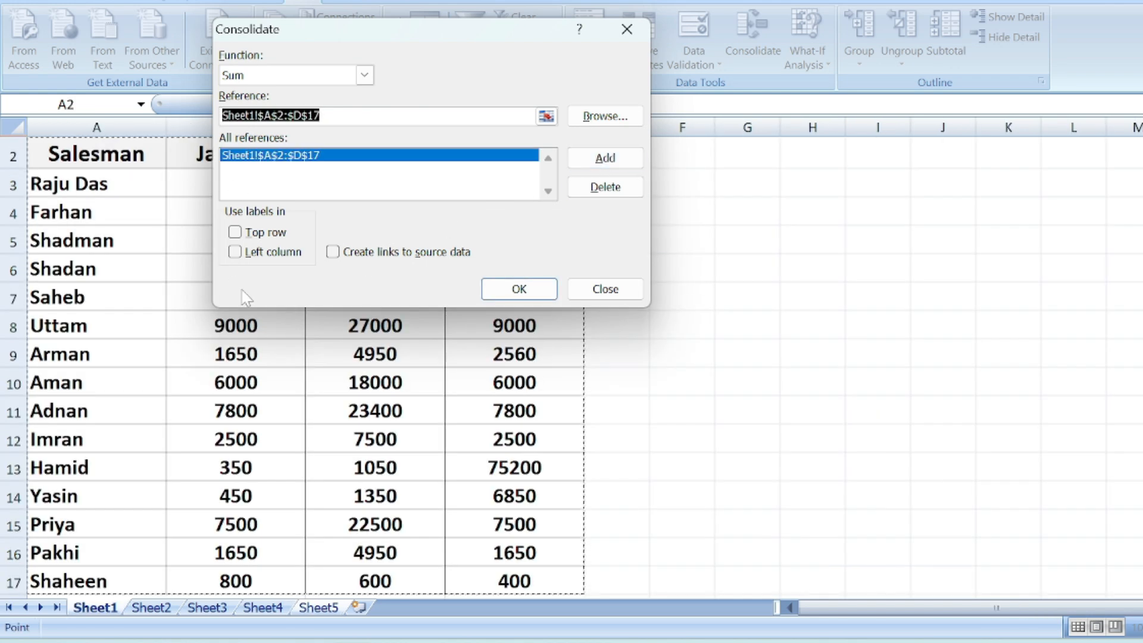
# Add the second-quarter table, range A2:D17 on Sheet2, to the consolidation references
pyautogui.click(546, 116)
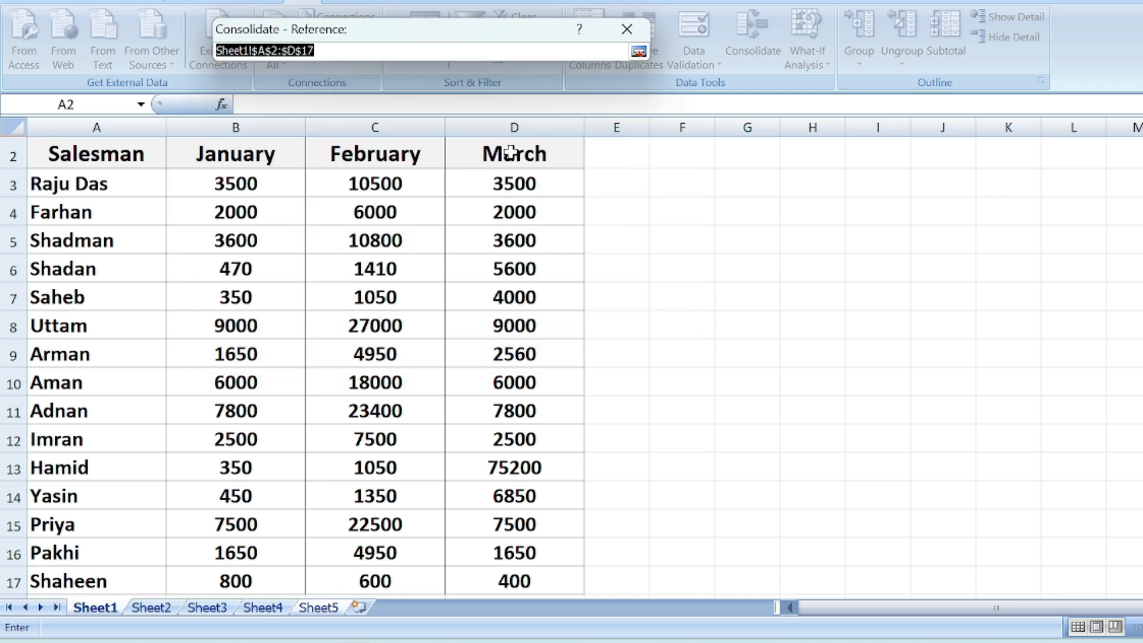
pyautogui.click(152, 609)
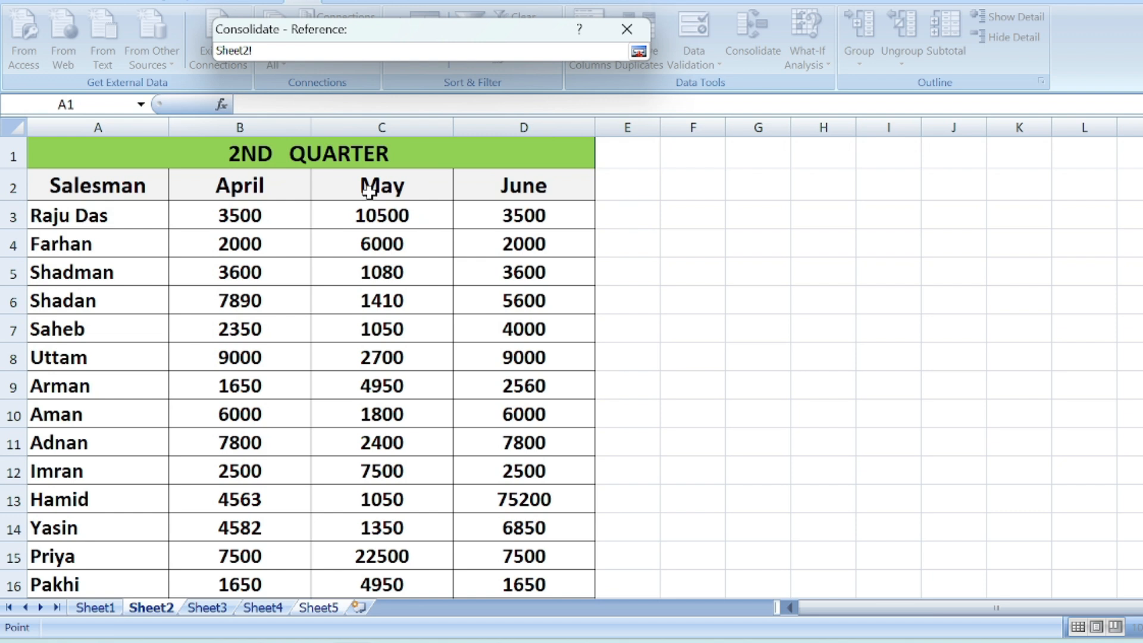
pyautogui.moveTo(63, 192); pyautogui.dragTo(521, 552)
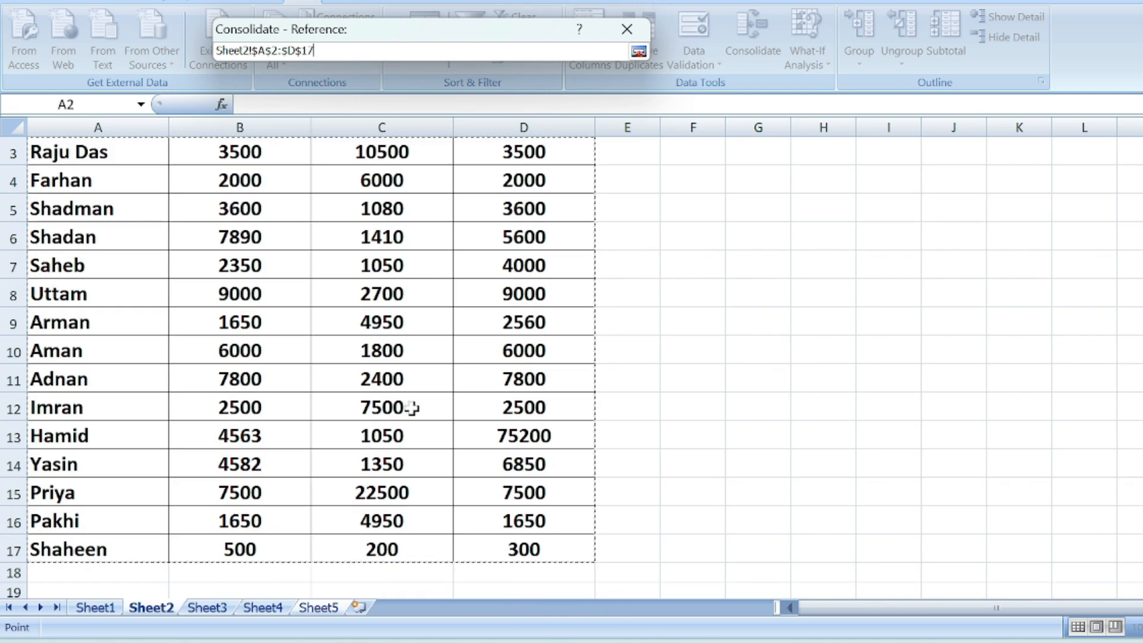
pyautogui.scroll(1, 308, 169)
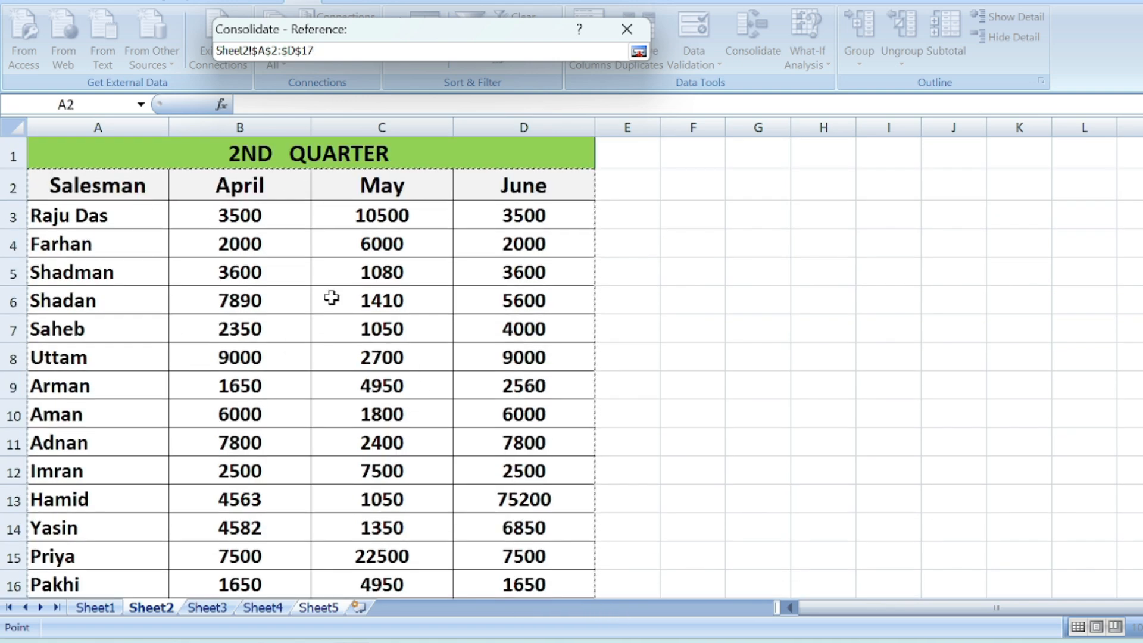
pyautogui.click(639, 52)
pyautogui.click(609, 158)
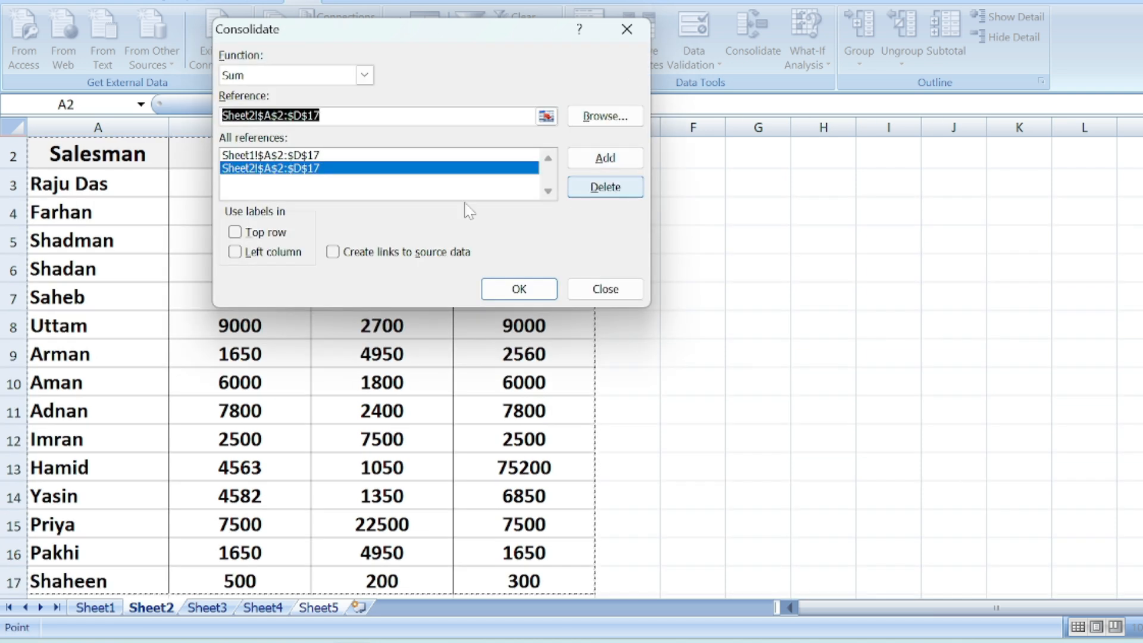
# Add the third-quarter table, range A2:D17 on Sheet3, to the consolidation references
pyautogui.click(546, 115)
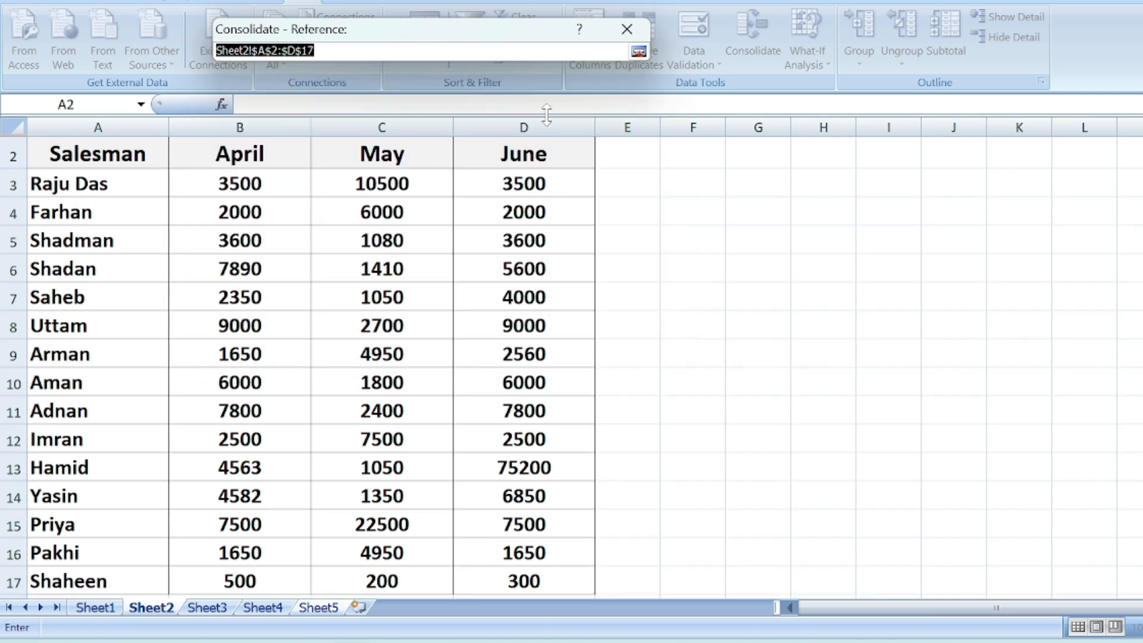
pyautogui.click(207, 607)
pyautogui.click(66, 185)
pyautogui.moveTo(66, 184); pyautogui.dragTo(556, 553)
pyautogui.scroll(1, 439, 416)
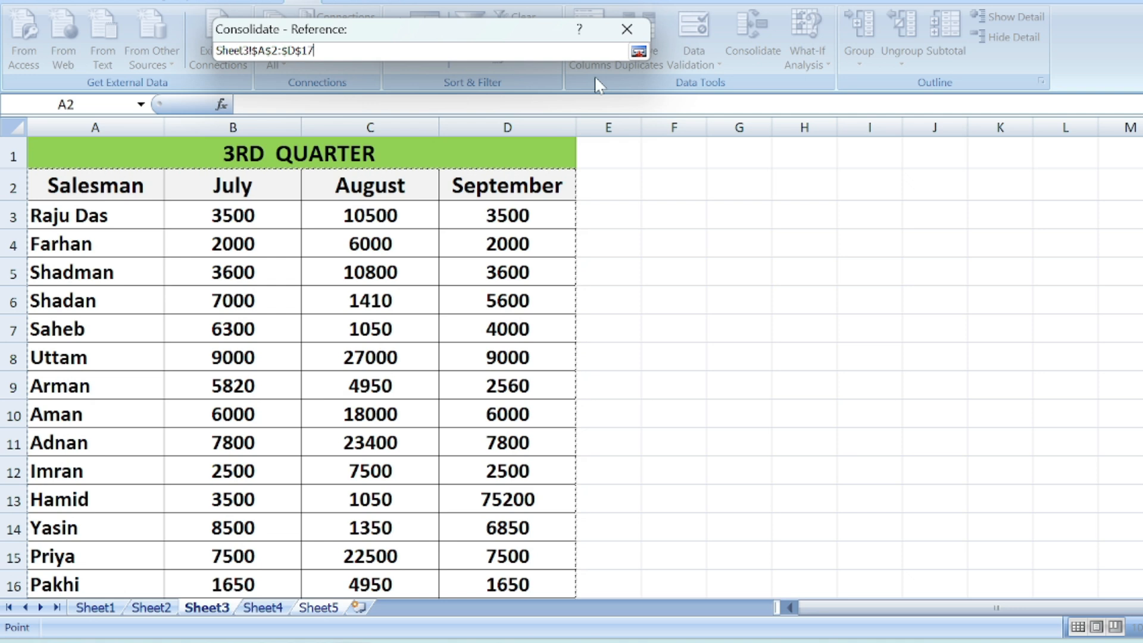
pyautogui.click(639, 51)
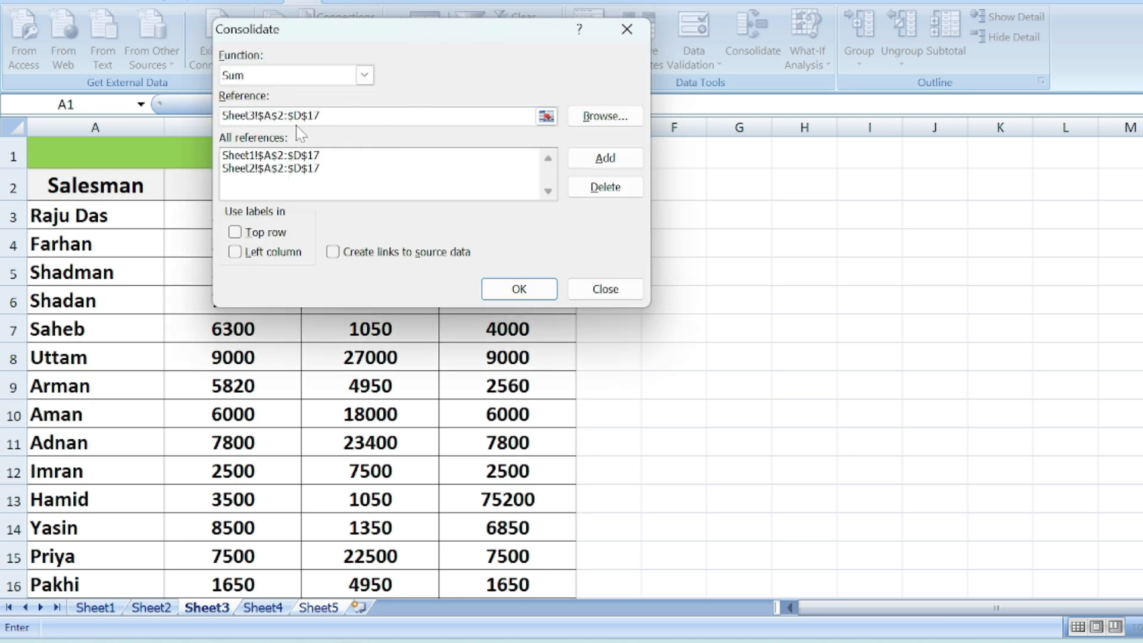
pyautogui.click(605, 158)
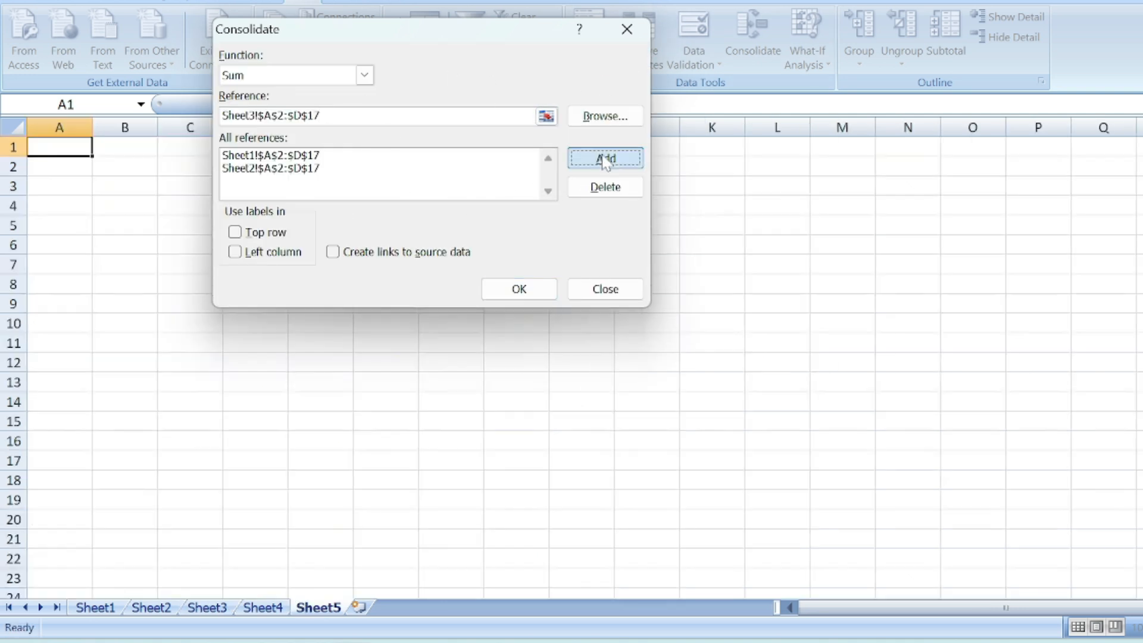
# Add the fourth-quarter table, range A2:D17 on Sheet4, to the consolidation references
pyautogui.click(546, 117)
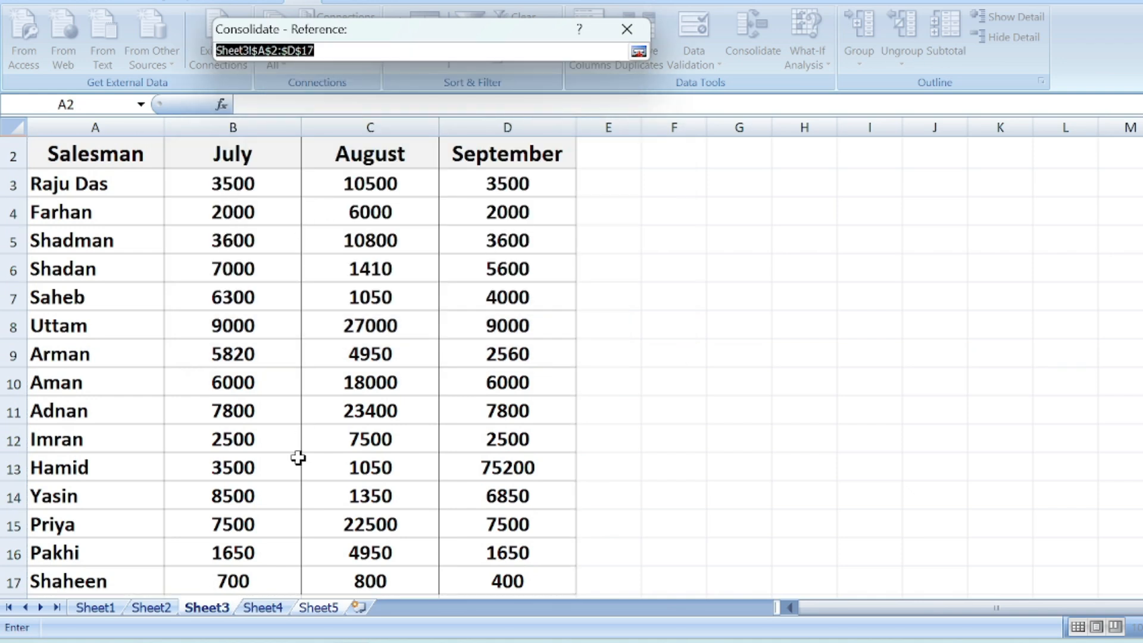
pyautogui.click(277, 609)
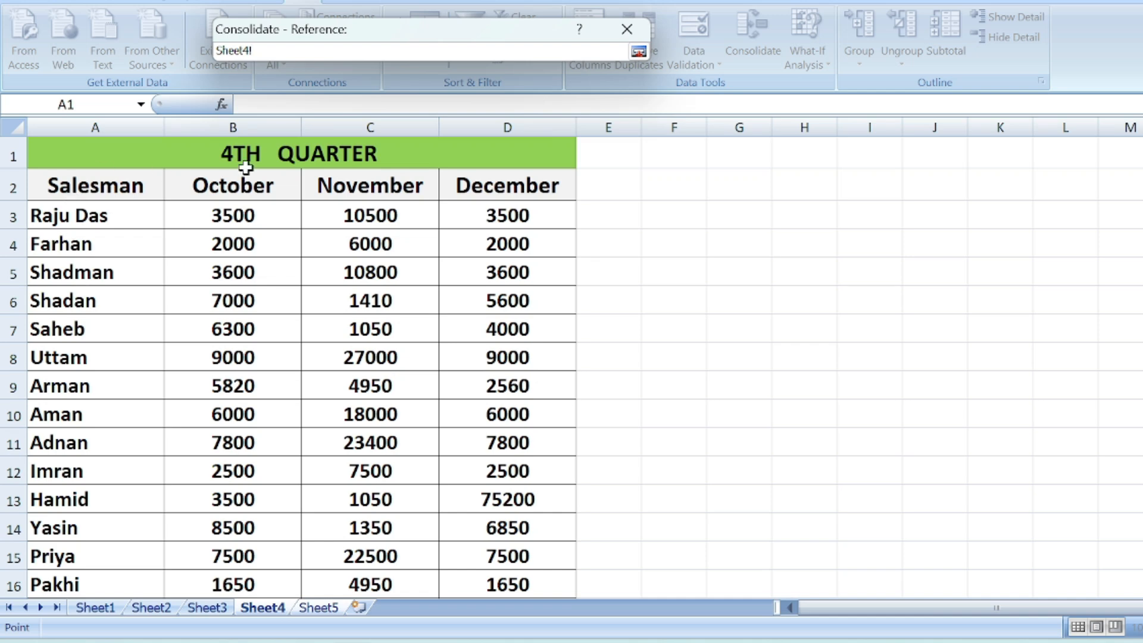
pyautogui.moveTo(72, 186); pyautogui.dragTo(543, 558)
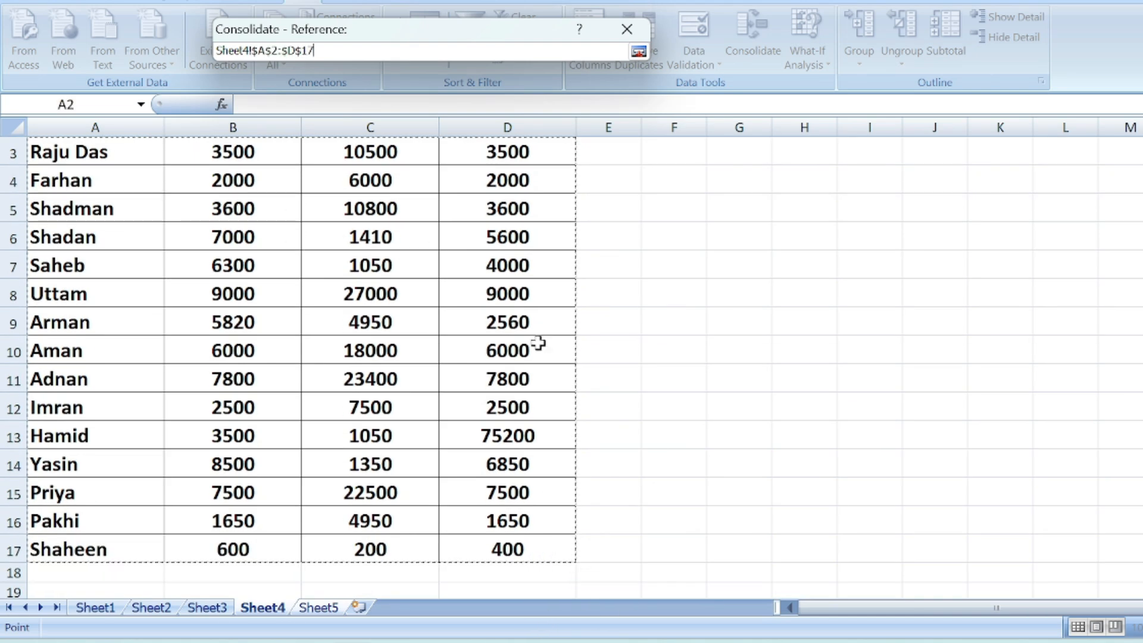
pyautogui.click(639, 51)
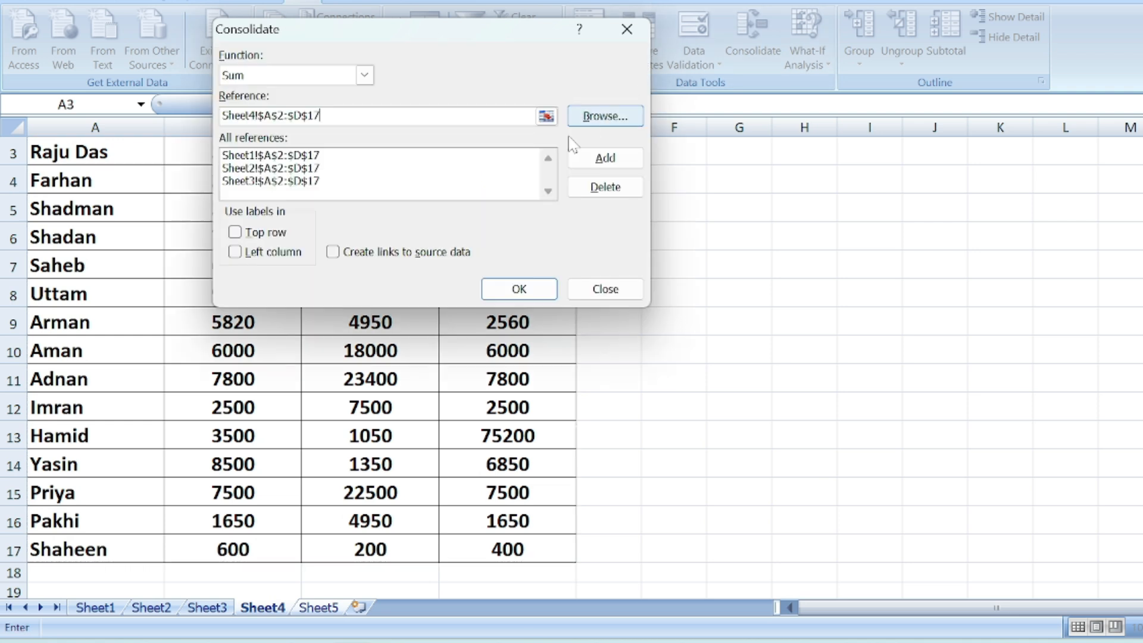
pyautogui.click(612, 162)
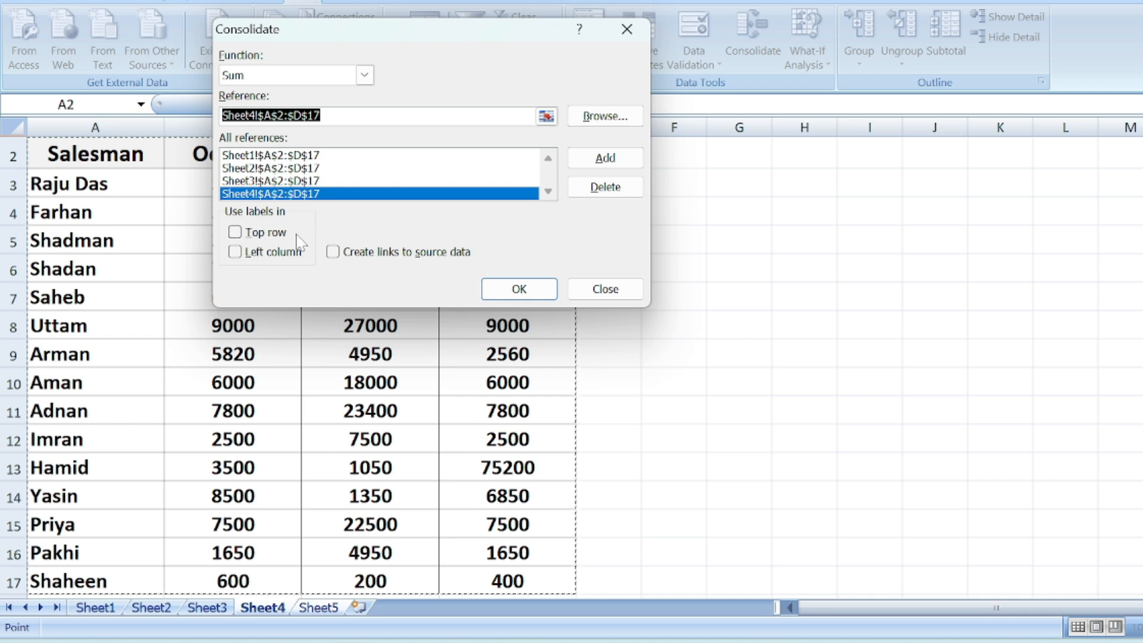
# Run the consolidation using labels from the top row and left column, with links to the source data
pyautogui.click(236, 234)
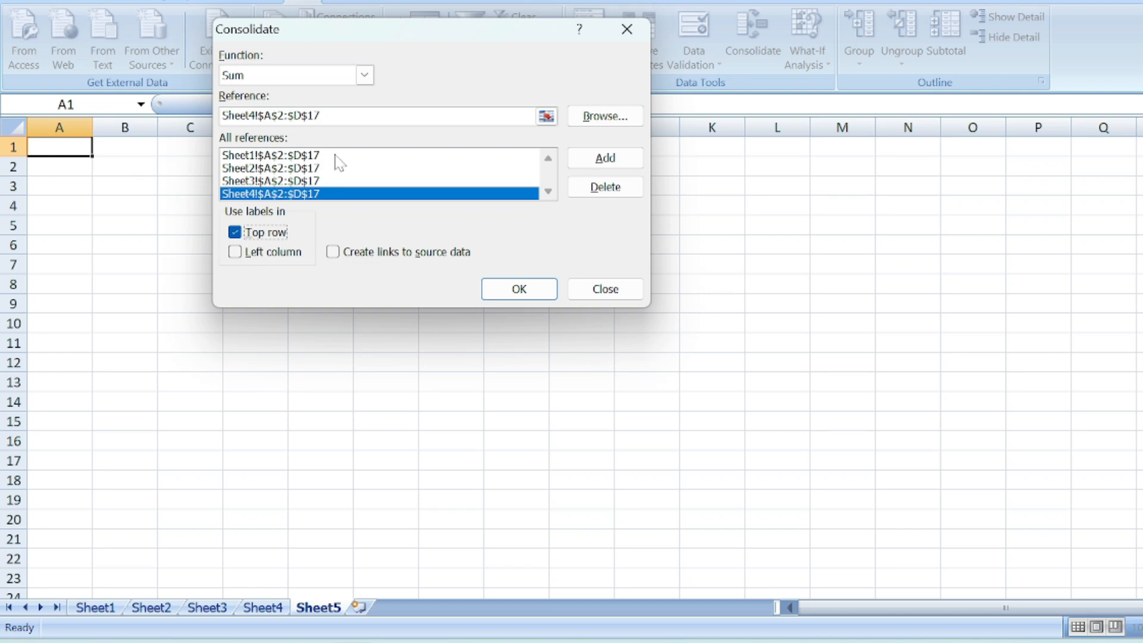
pyautogui.click(235, 253)
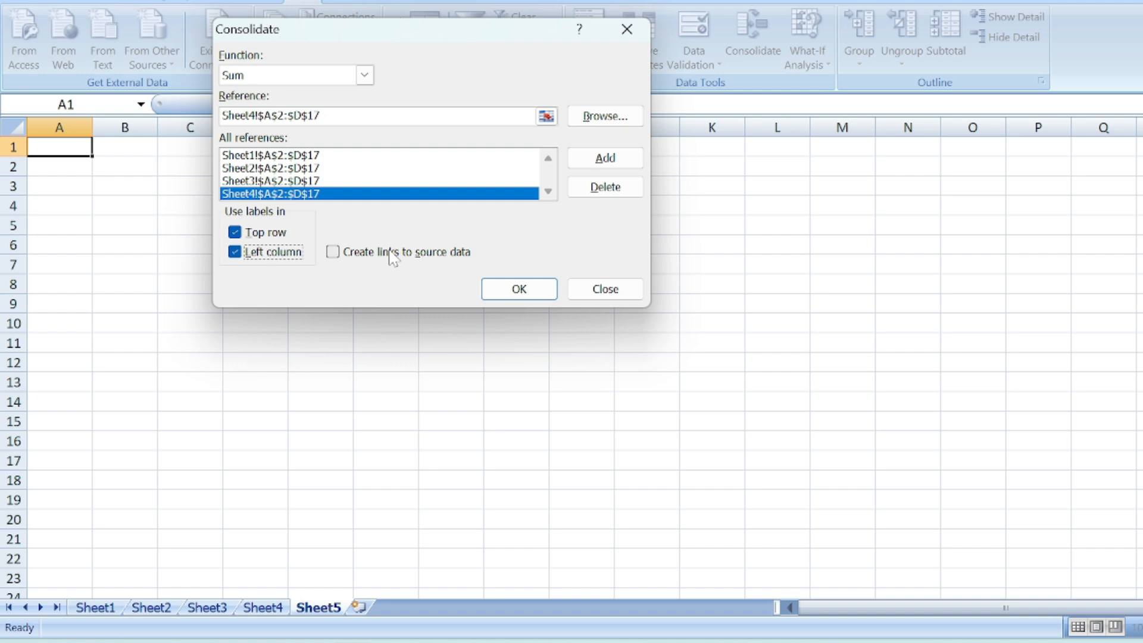
pyautogui.click(332, 254)
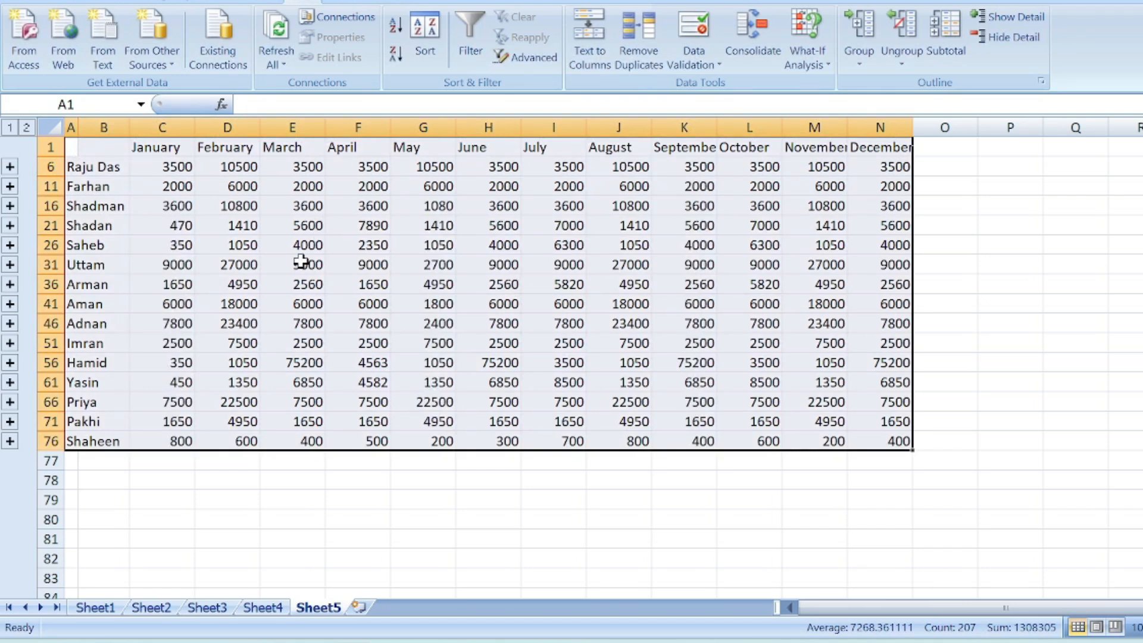
# Apply all borders to the consolidated table on Sheet5
pyautogui.click(61, 3)
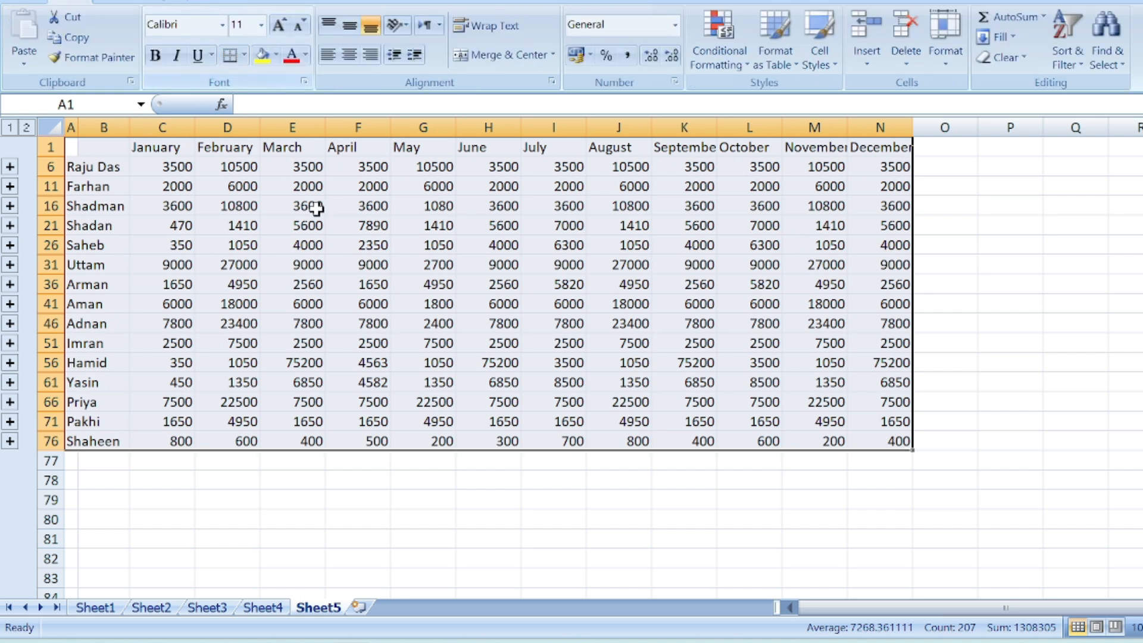
pyautogui.click(241, 60)
pyautogui.click(248, 210)
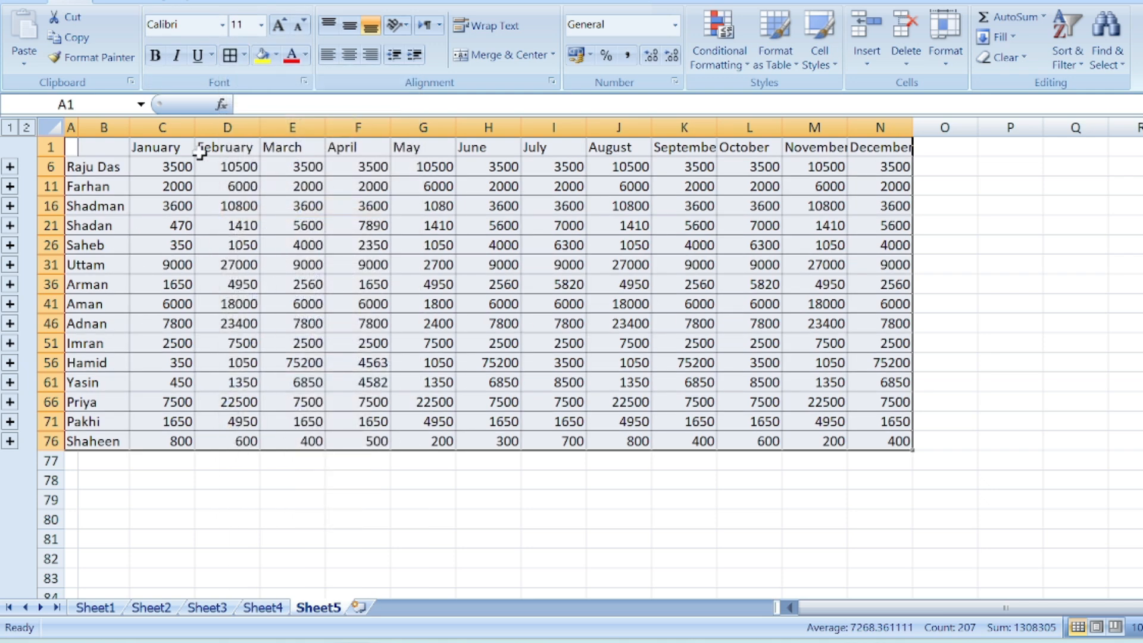
# Widen the month columns C through N of the consolidated table so the headings fit
pyautogui.moveTo(114, 125); pyautogui.dragTo(199, 125)
pyautogui.moveTo(907, 132); pyautogui.dragTo(911, 132)
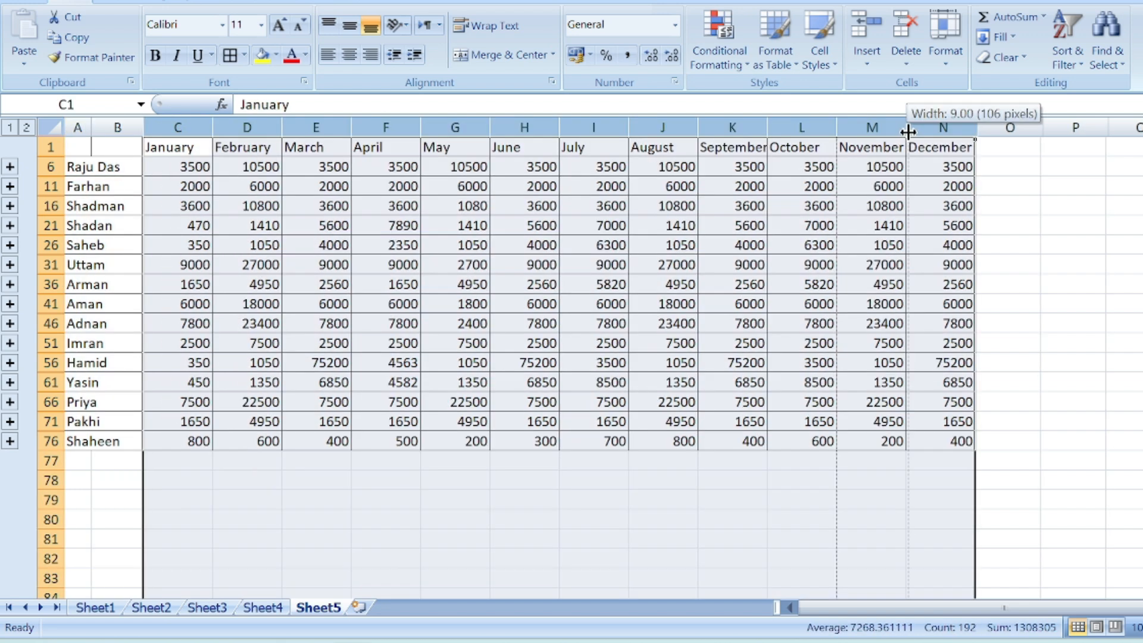
pyautogui.click(1072, 247)
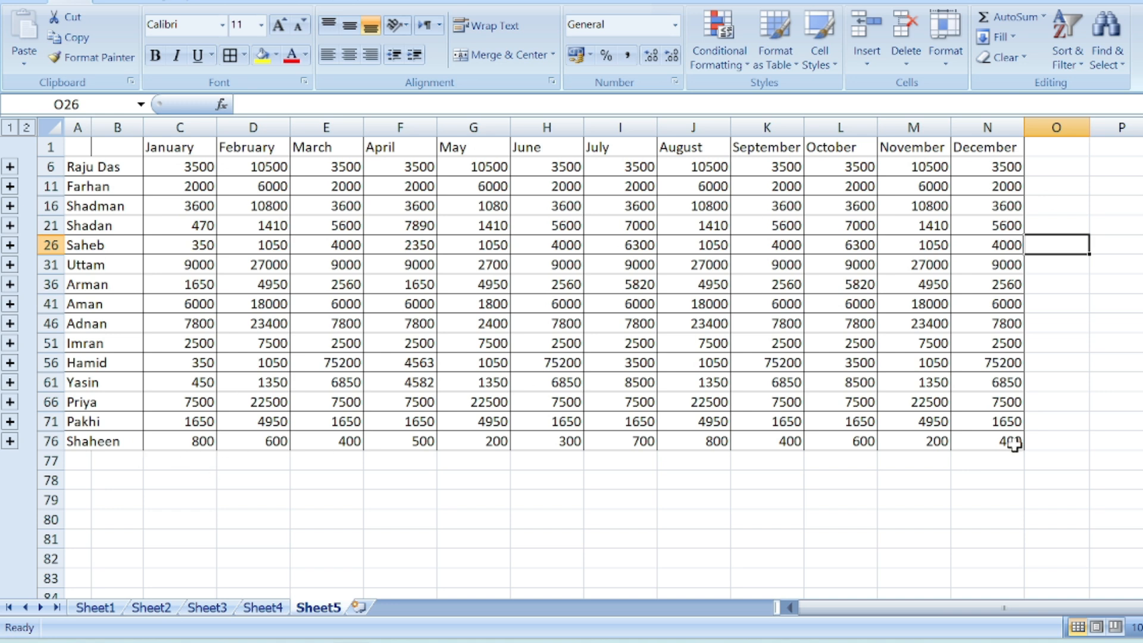
# Set the December amount in cell D17 of Sheet4 to 4000 and check the linked cell N76 on Sheet5
pyautogui.click(270, 612)
pyautogui.scroll(-1, 538, 500)
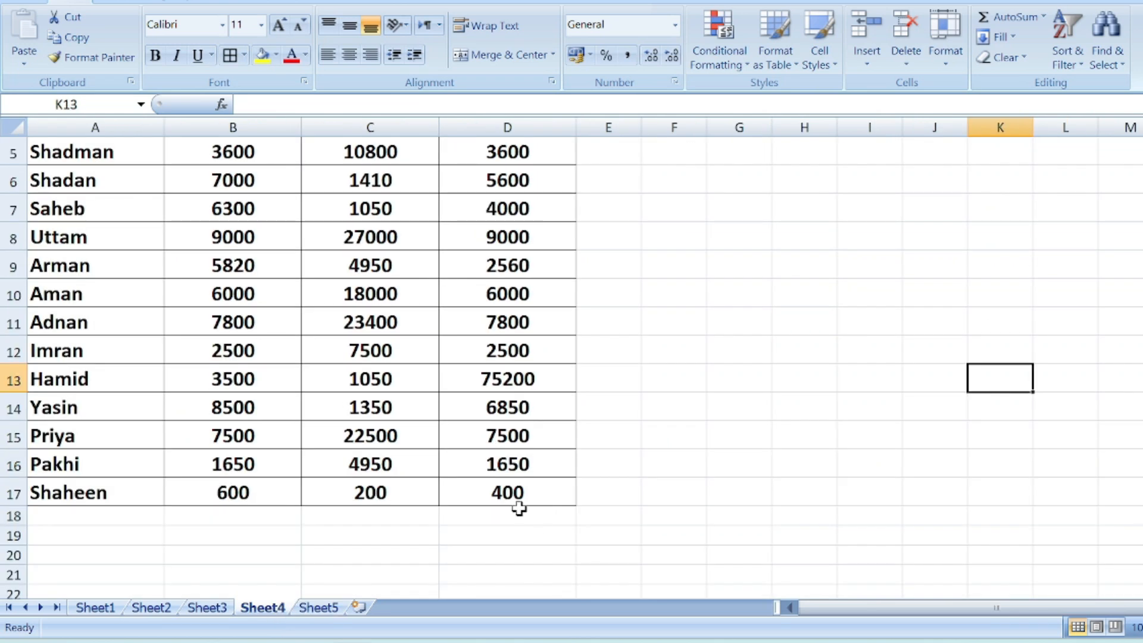
pyautogui.click(484, 503)
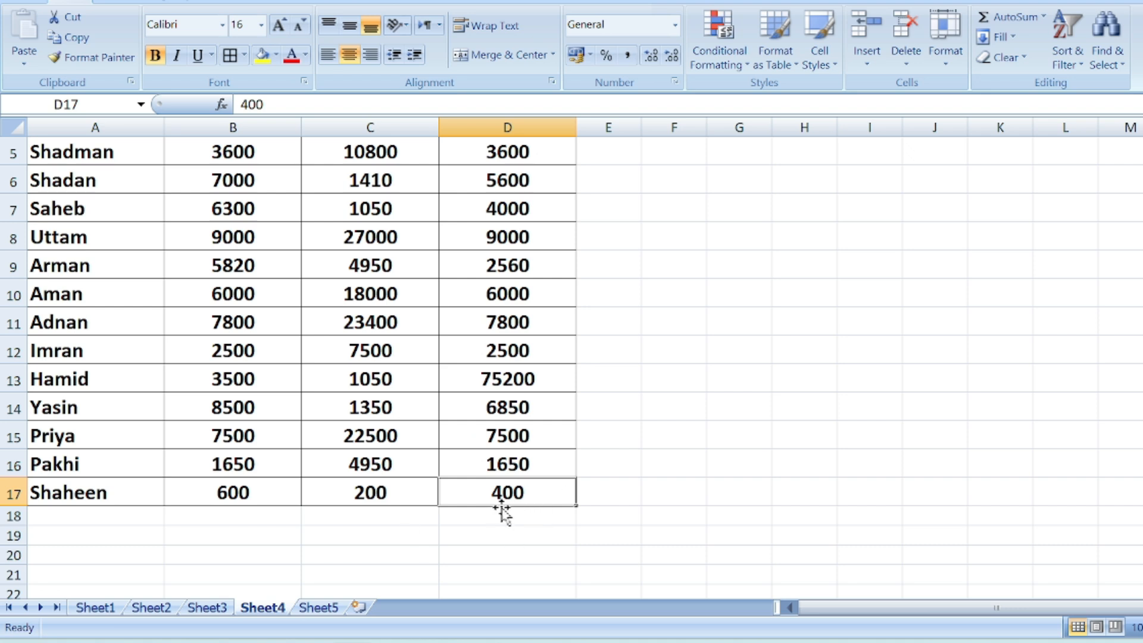
pyautogui.write('4000')
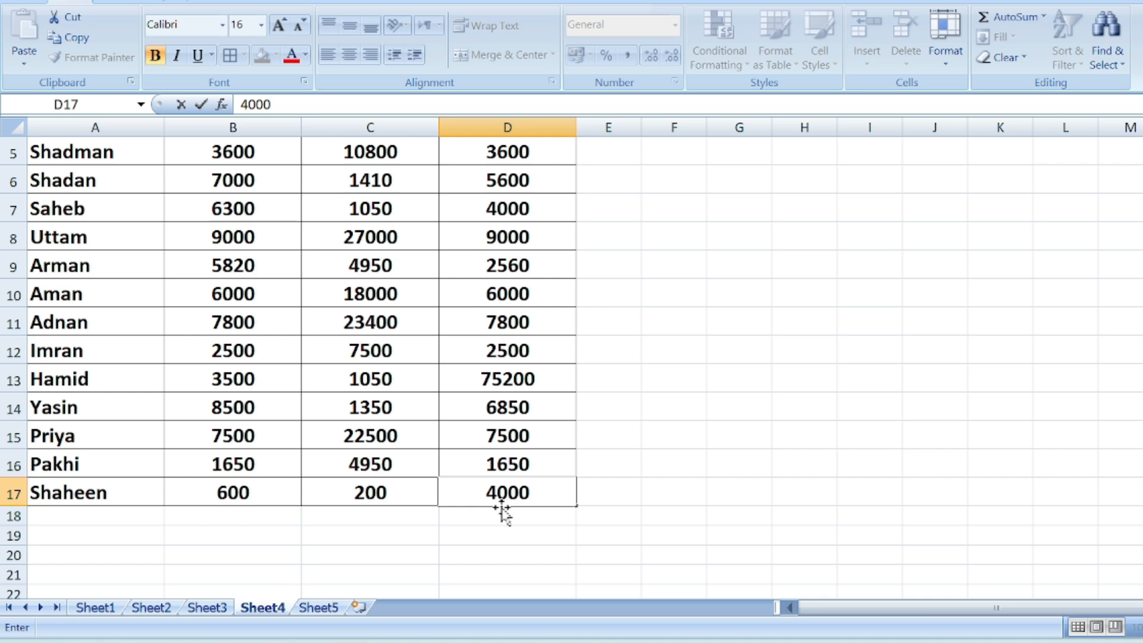
pyautogui.click(685, 494)
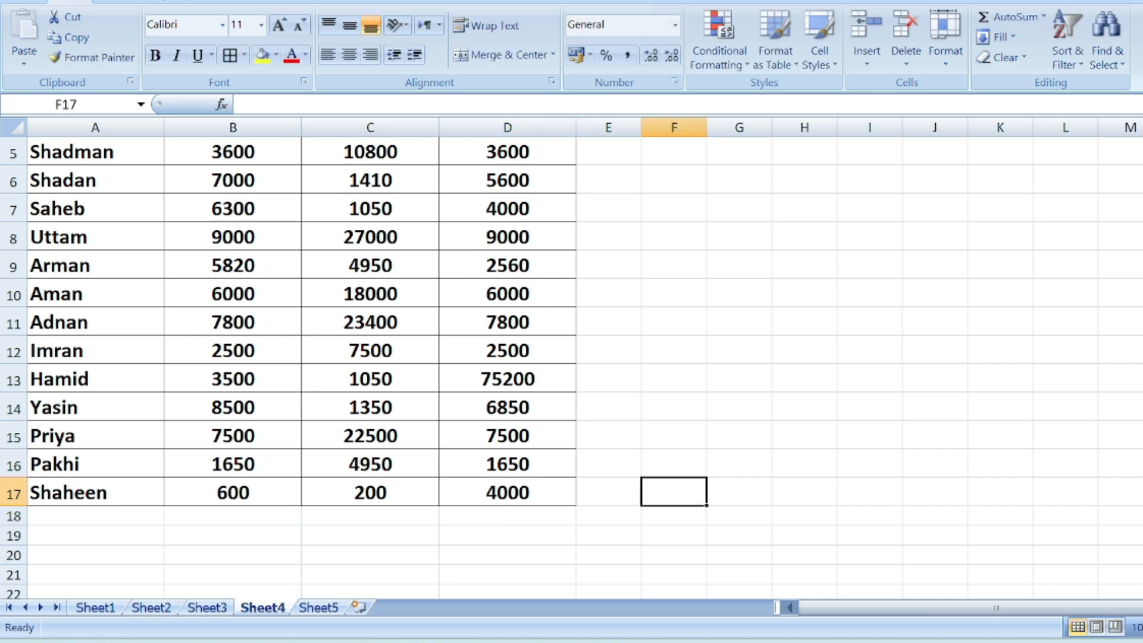
pyautogui.click(315, 608)
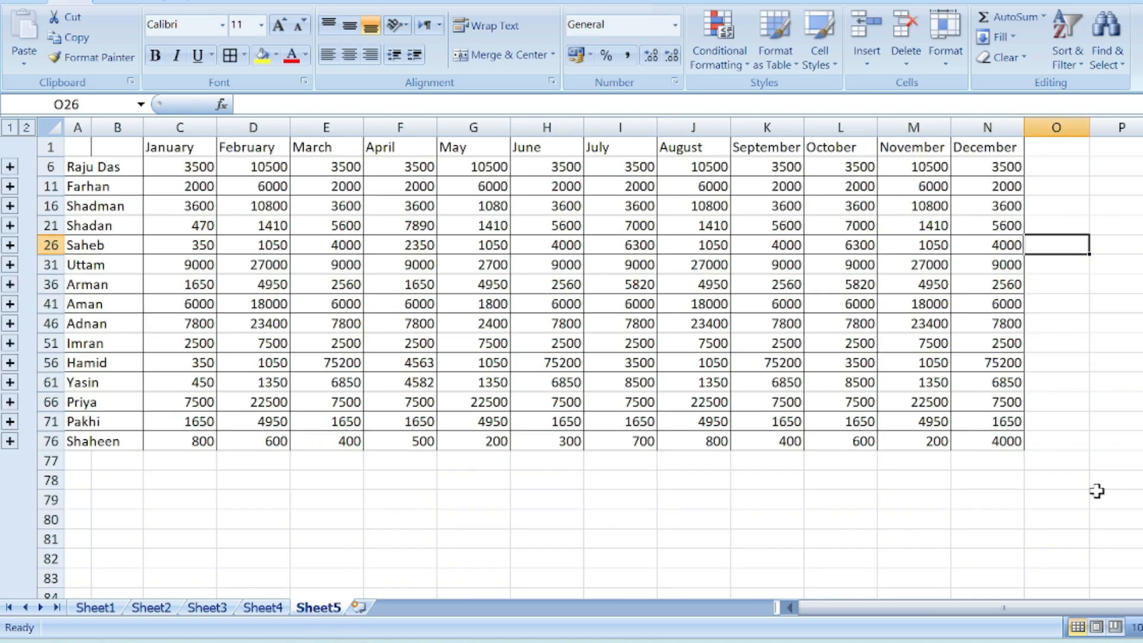
pyautogui.click(1005, 443)
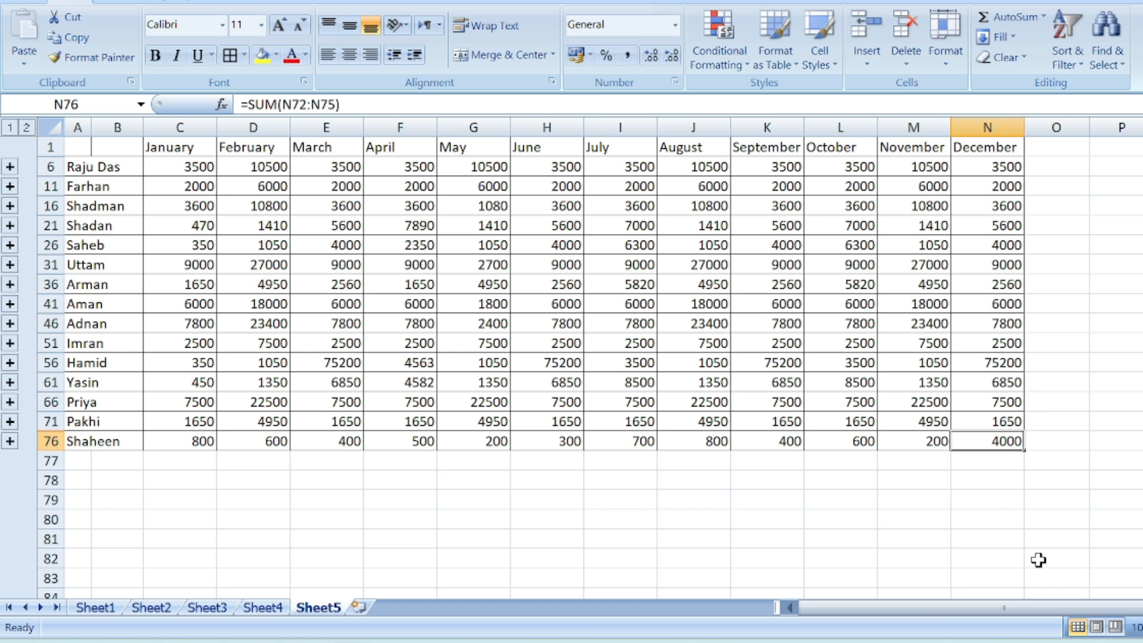